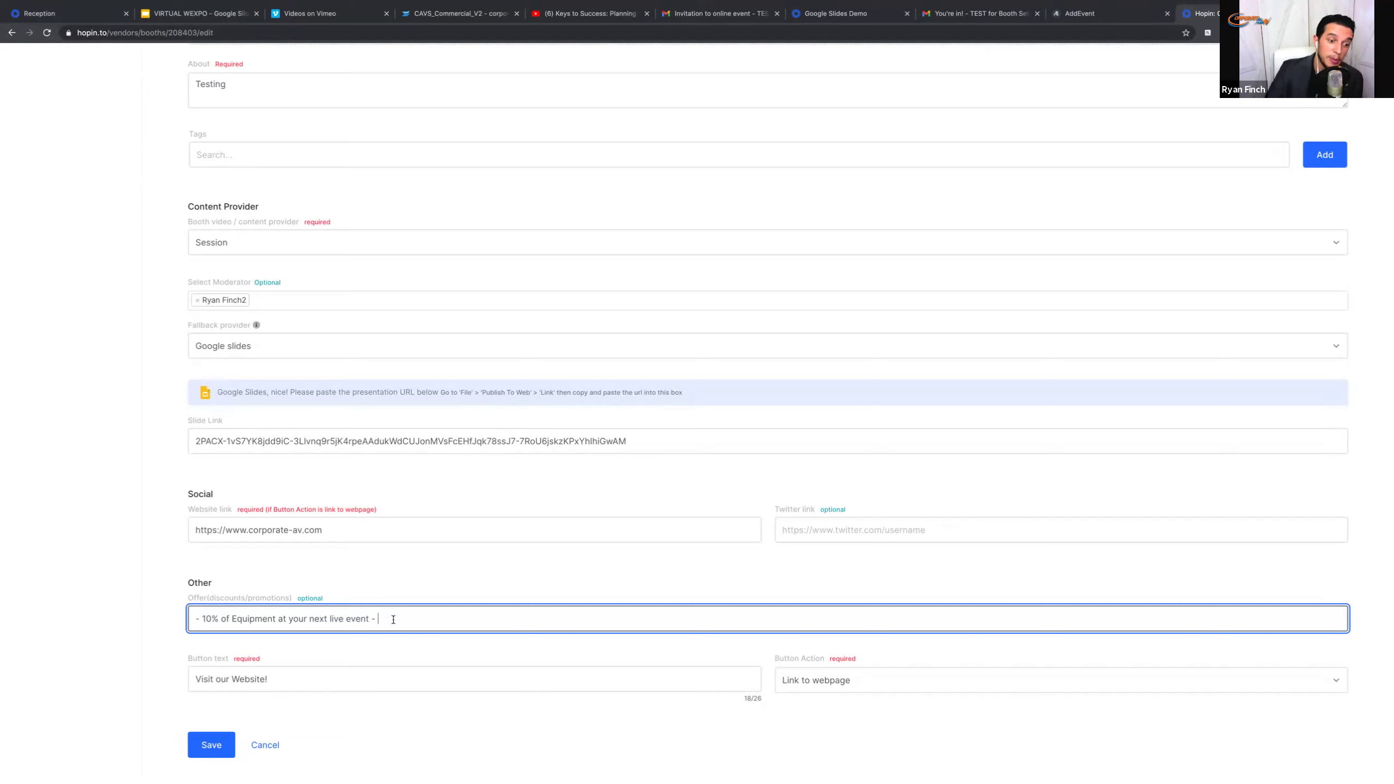
Step: Examine the booth's edit form, from the offer and button settings back up to the vendor details
{"action": "key", "text": "ctrl+plus"}
{"action": "key", "text": "ctrl+plus"}
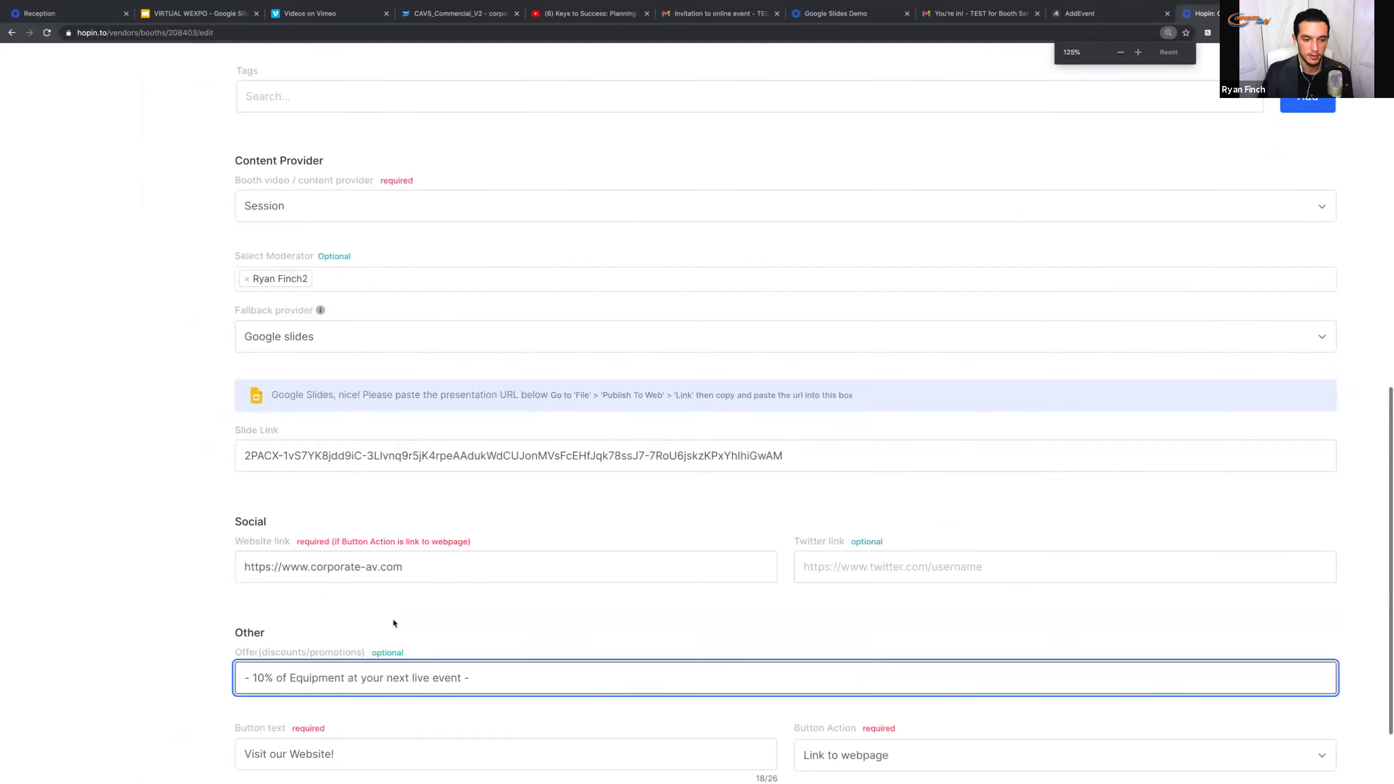
{"action": "scroll", "coordinate": [394, 612], "scroll_direction": "down", "scroll_amount": 2}
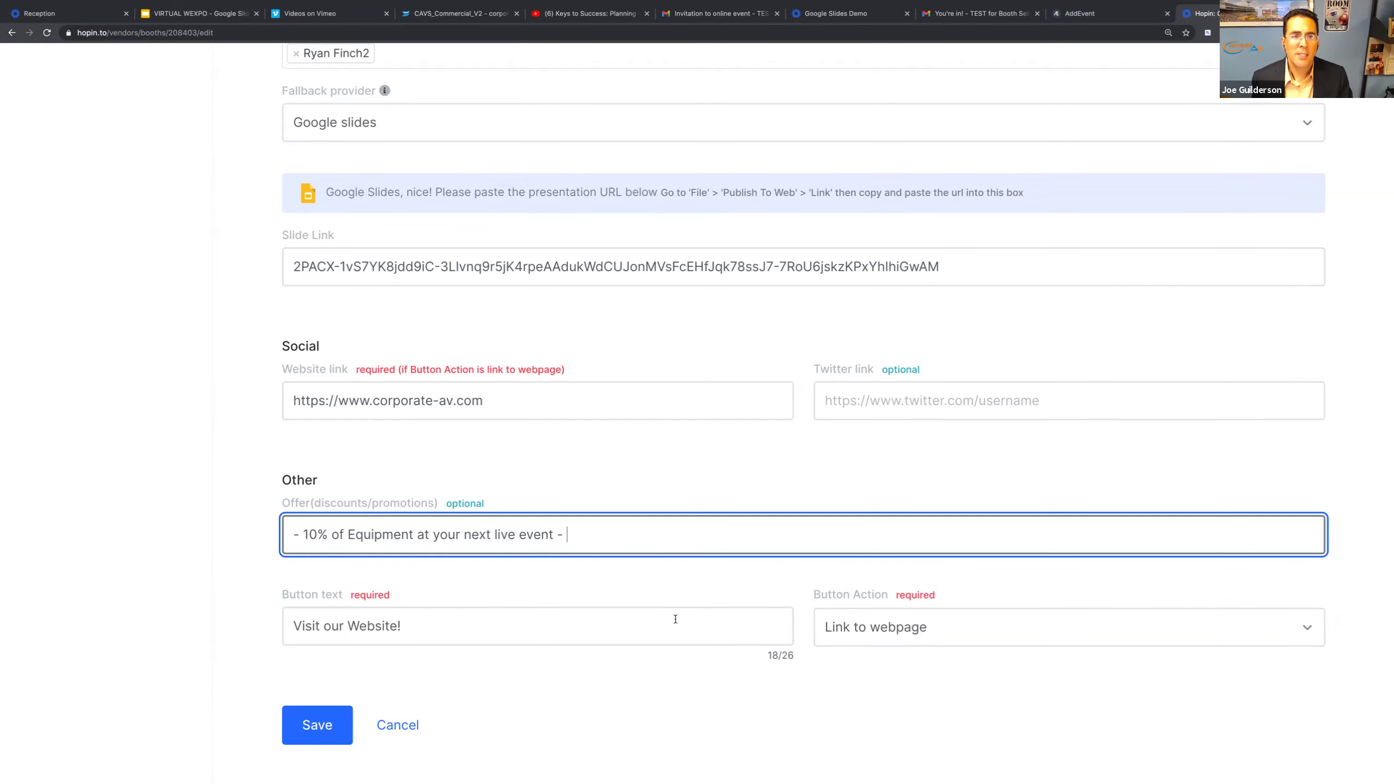
{"action": "key", "text": "ctrl+plus"}
{"action": "key", "text": "ctrl+plus"}
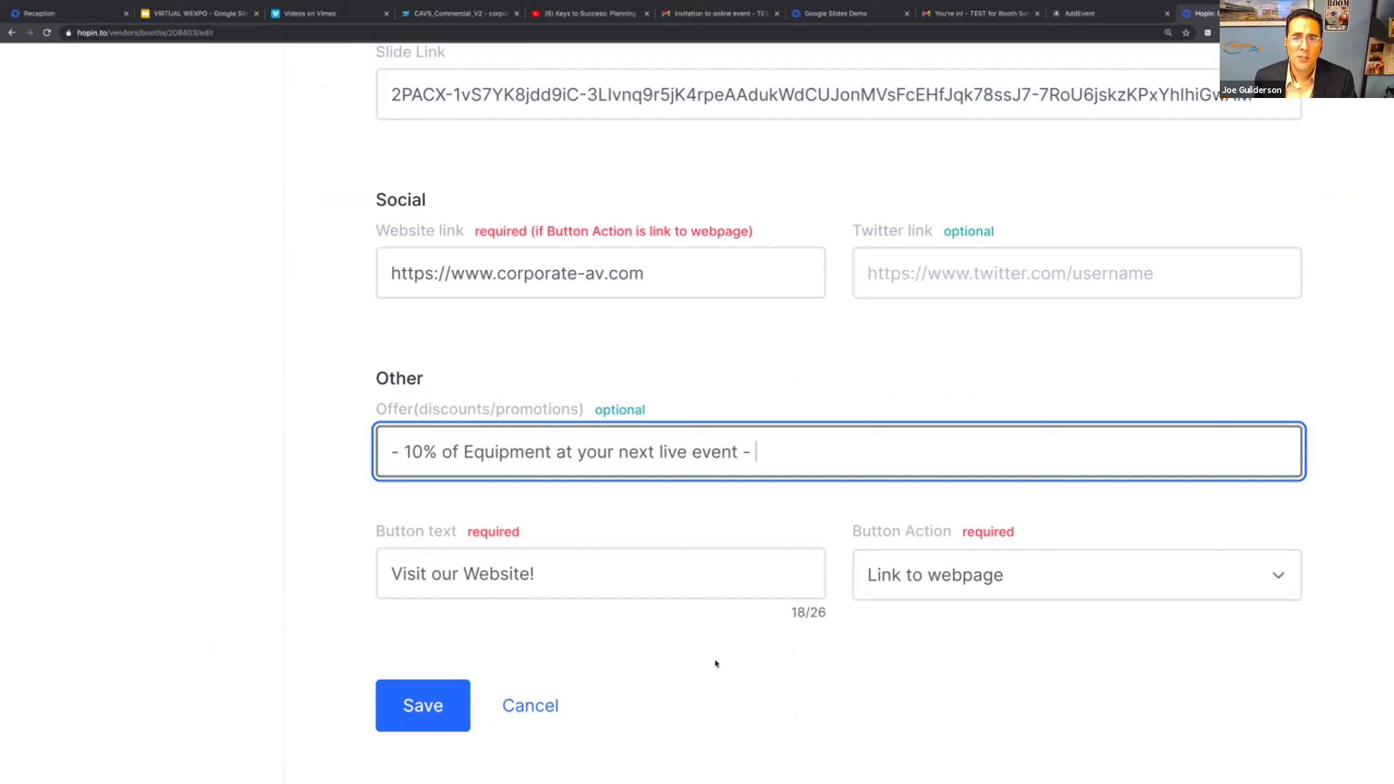
{"action": "key", "text": "ctrl+minus"}
{"action": "key", "text": "ctrl+minus"}
{"action": "key", "text": "ctrl+minus"}
{"action": "key", "text": "ctrl+minus"}
{"action": "key", "text": "ctrl+minus"}
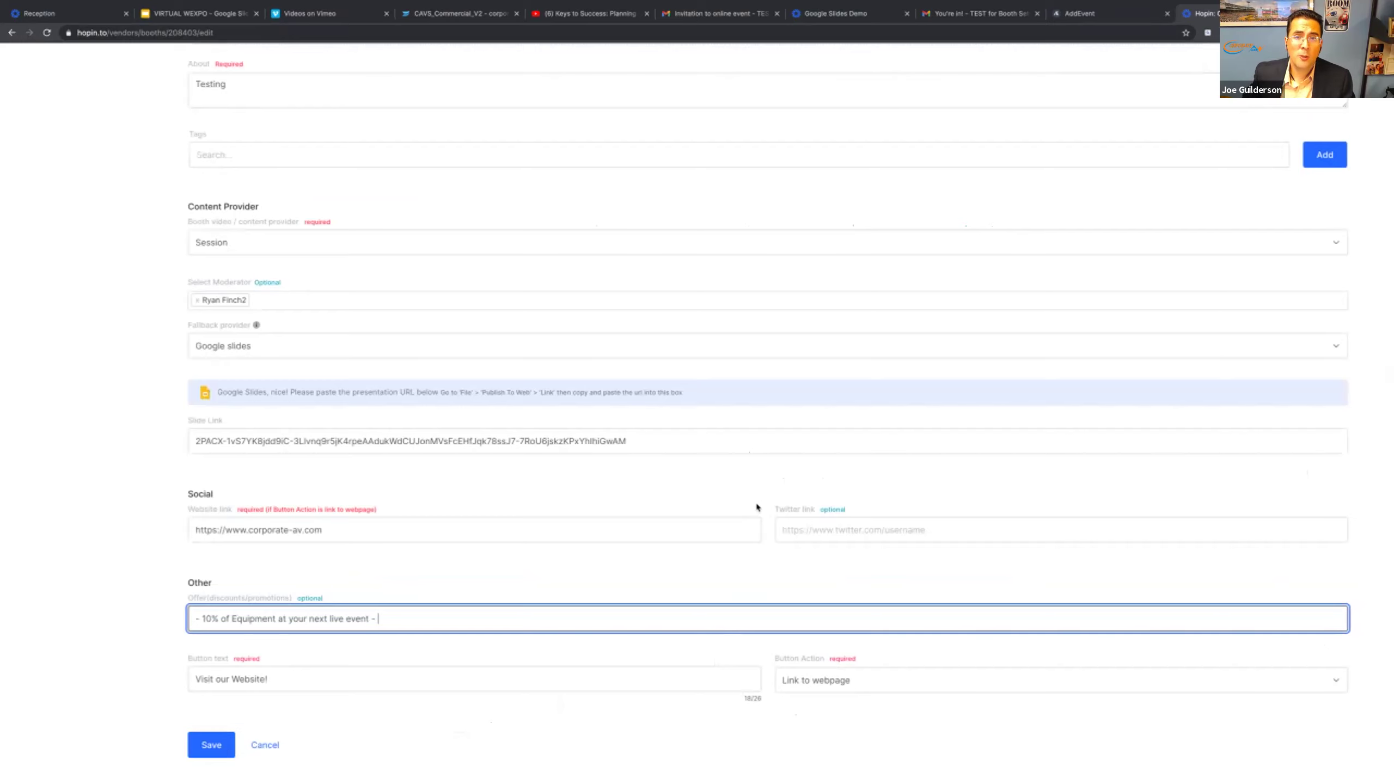
{"action": "scroll", "coordinate": [756, 508], "scroll_direction": "up", "scroll_amount": 9}
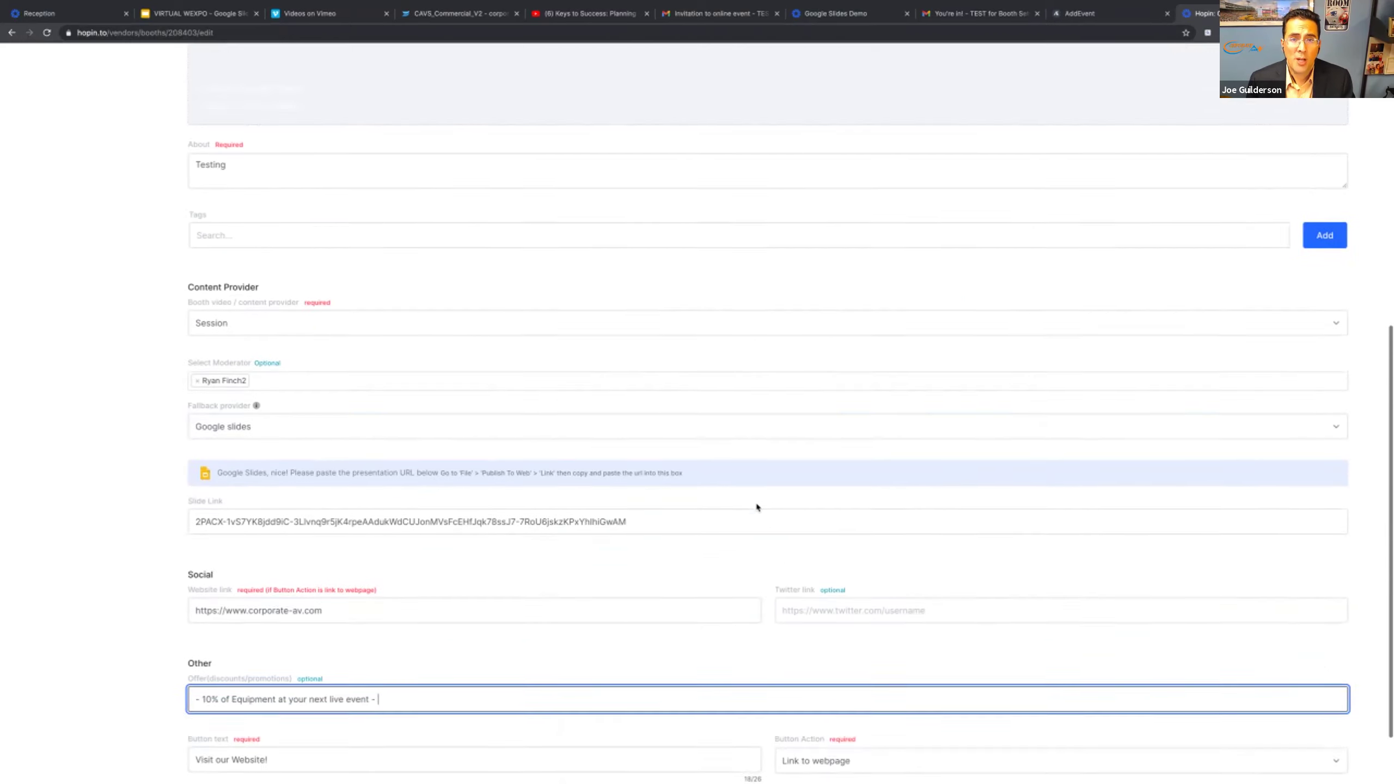
{"action": "scroll", "coordinate": [757, 508], "scroll_direction": "up", "scroll_amount": 2}
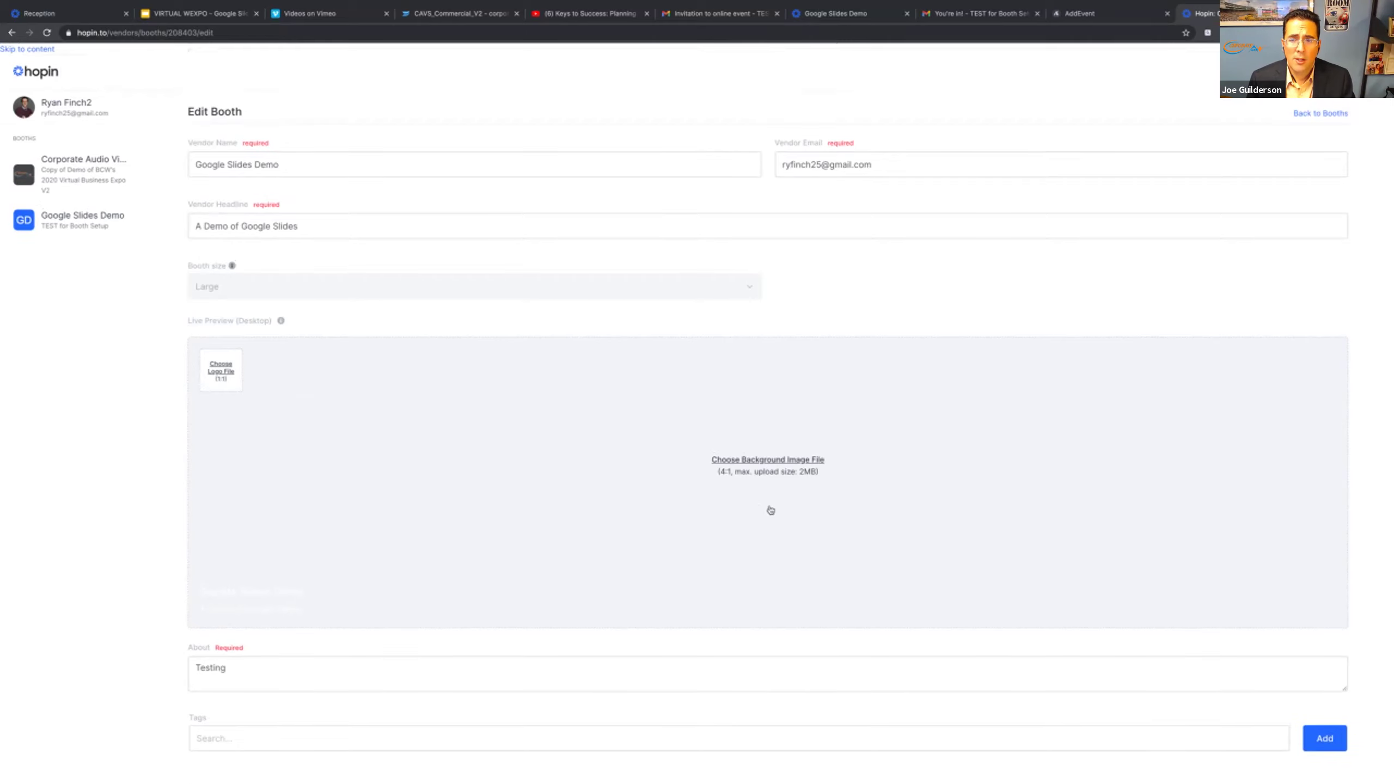
Step: Go to the Hopin account home, open the "TEST for Booth Setup" event and enter it
{"action": "left_click", "coordinate": [23, 67]}
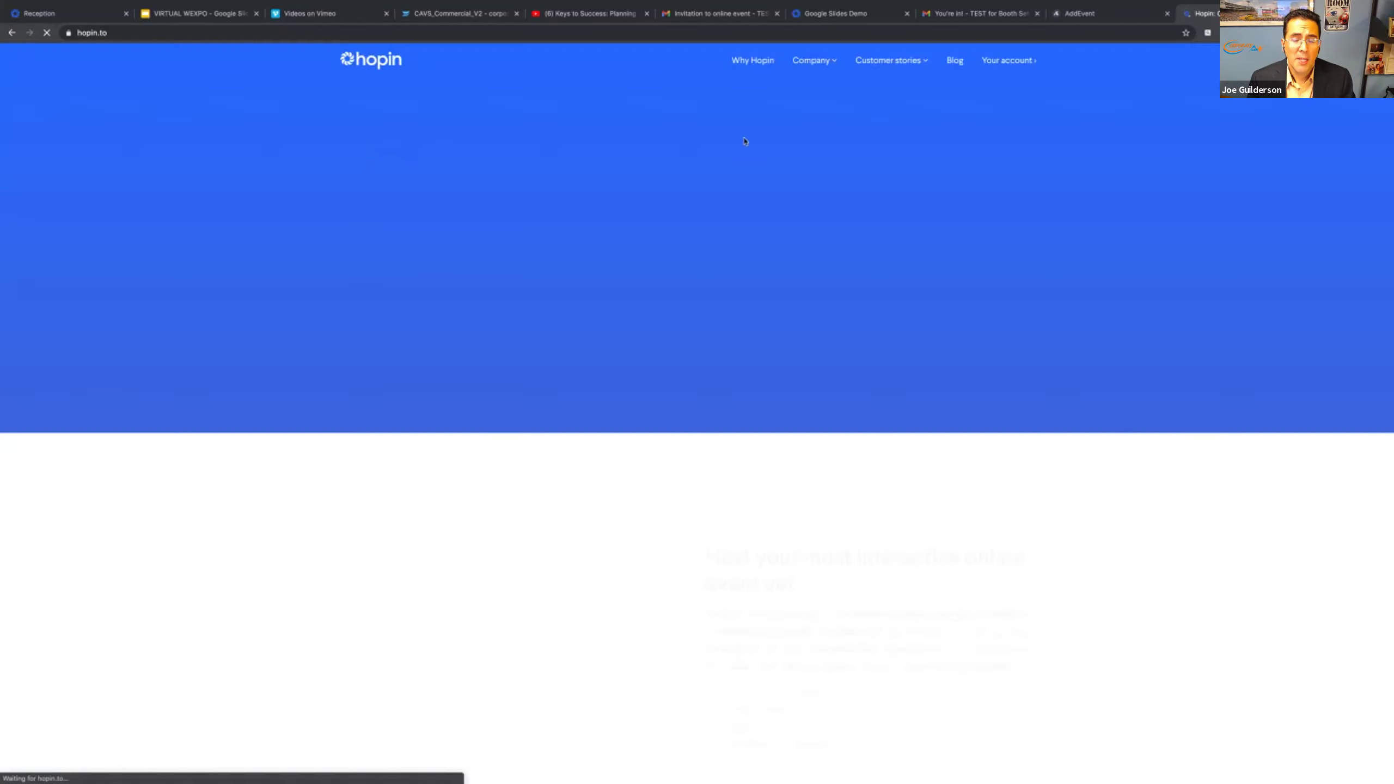
{"action": "left_click", "coordinate": [1012, 65]}
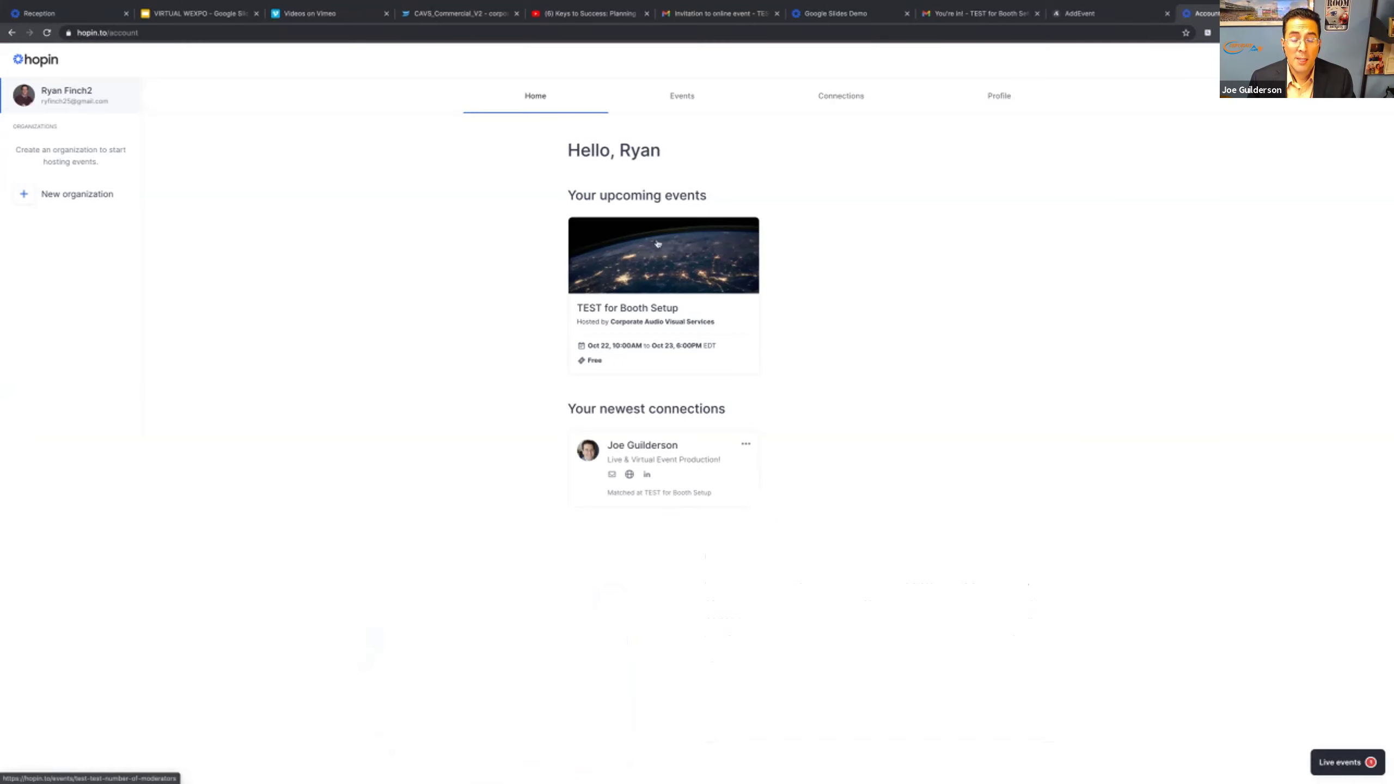
{"action": "left_click", "coordinate": [706, 256]}
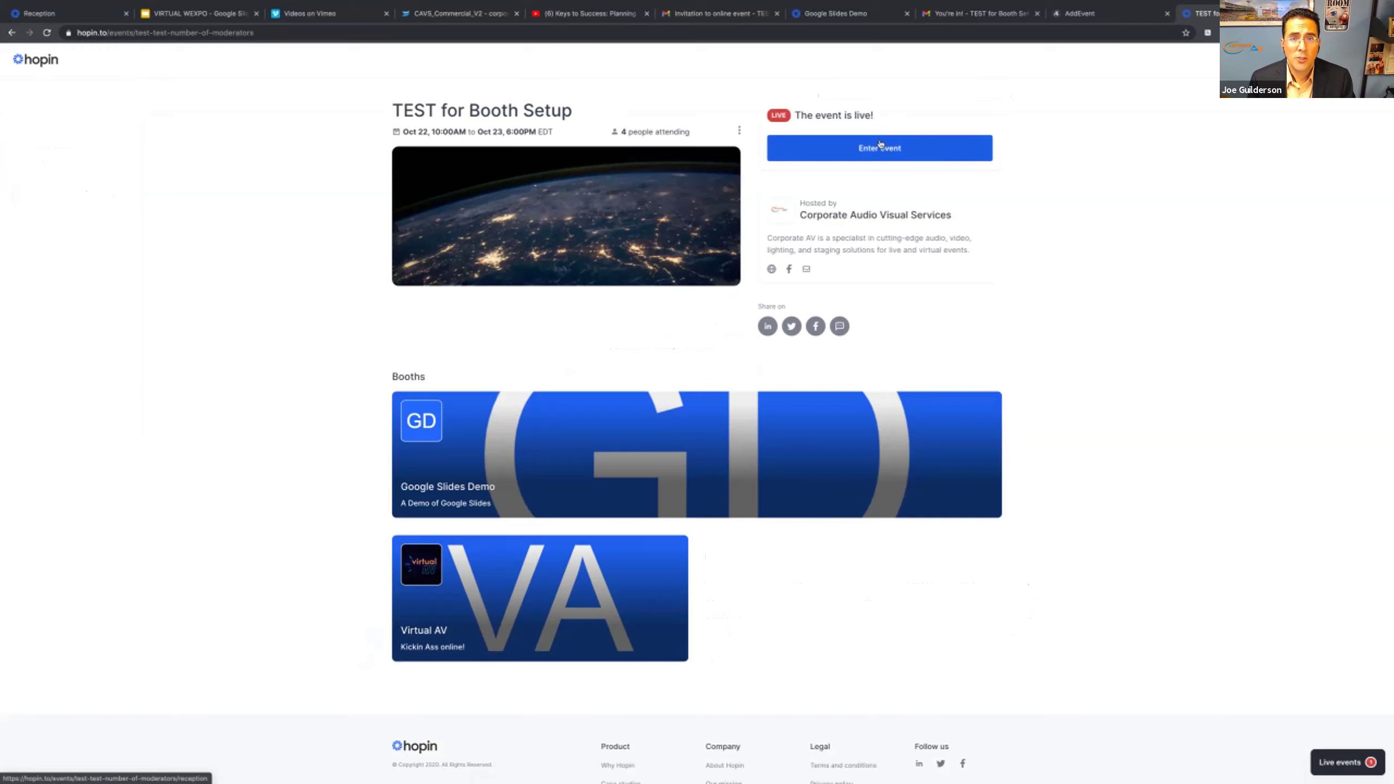
{"action": "left_click", "coordinate": [868, 159]}
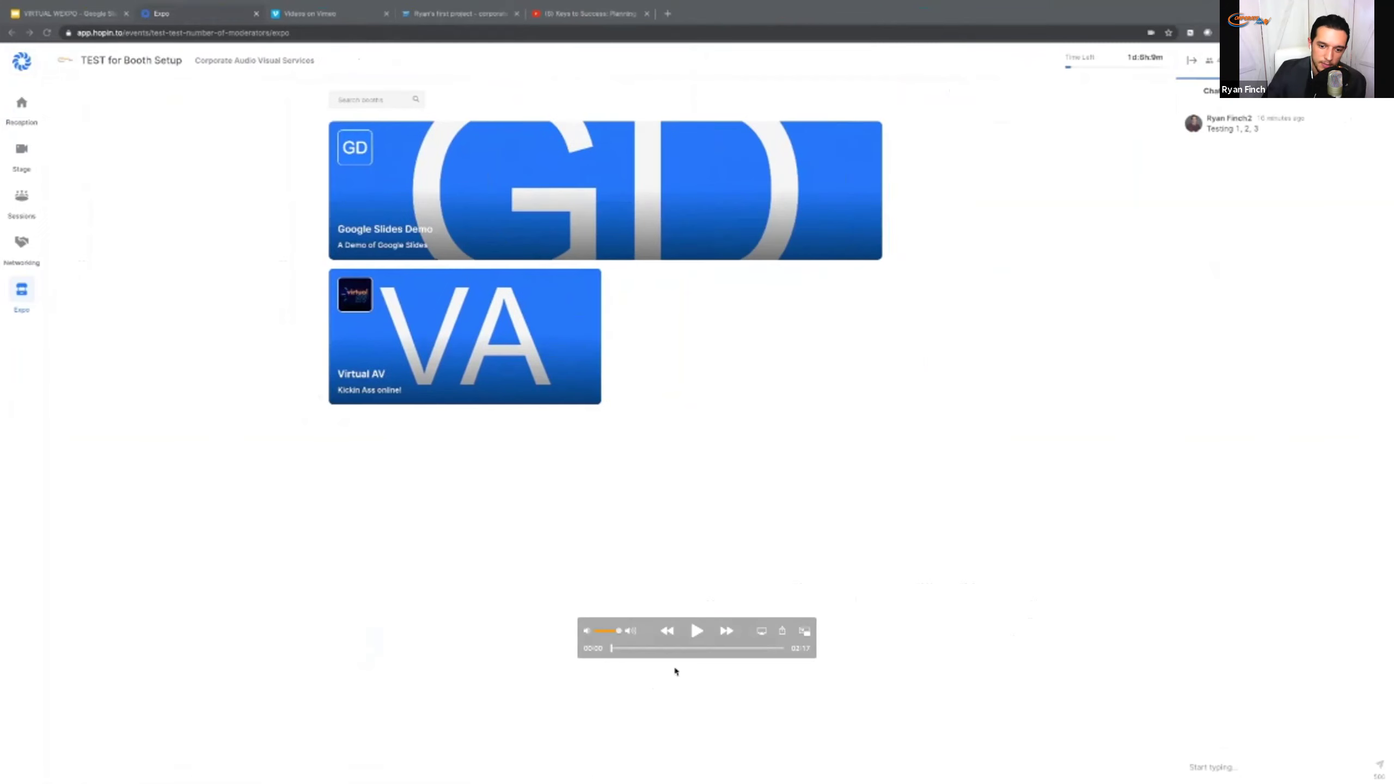
Step: Play the prerecorded demo video that starts in the event's Expo area
{"action": "left_click", "coordinate": [697, 631]}
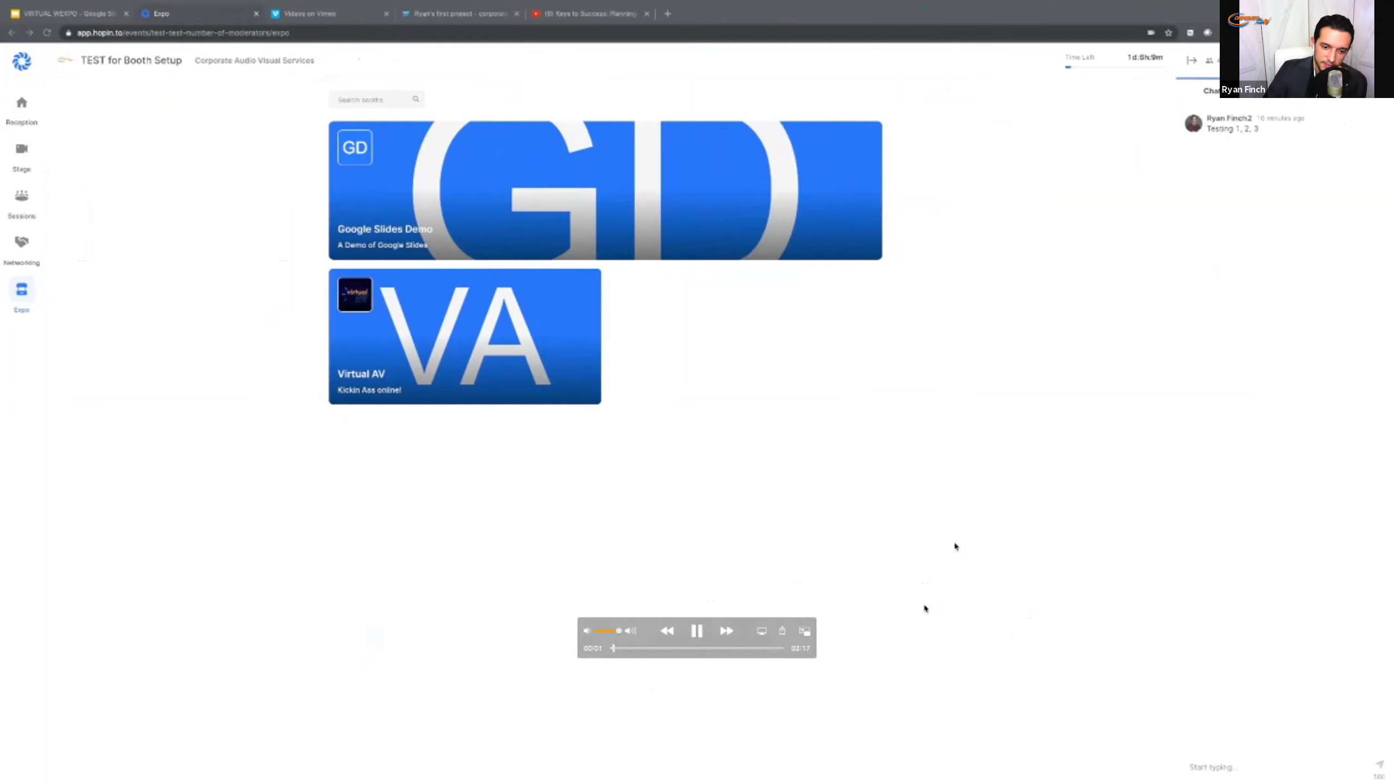
{"action": "left_click", "coordinate": [697, 633]}
{"action": "left_click", "coordinate": [697, 633]}
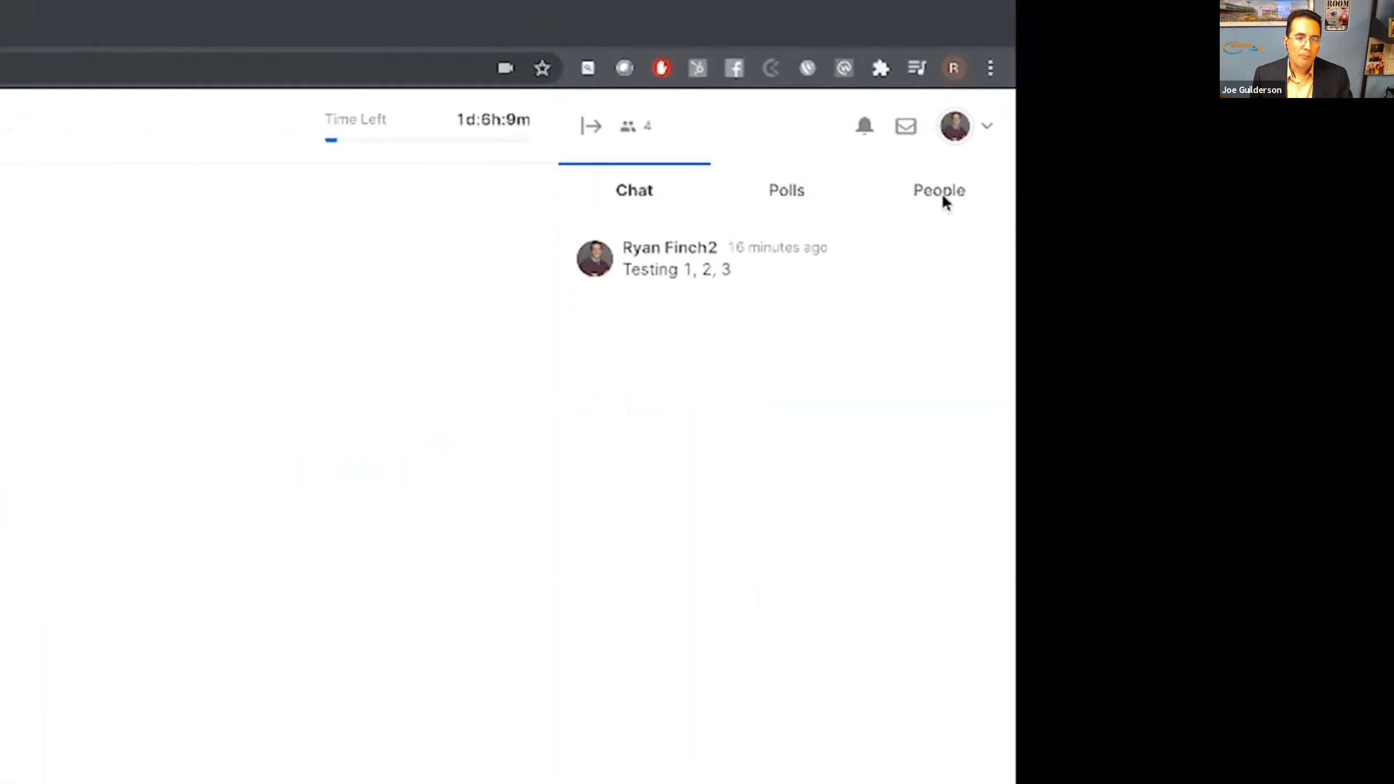
Step: Invite the attendee described as "Live & Virtual Event Production!" to a video call and enter the newly created private meeting room
{"action": "left_click", "coordinate": [942, 195]}
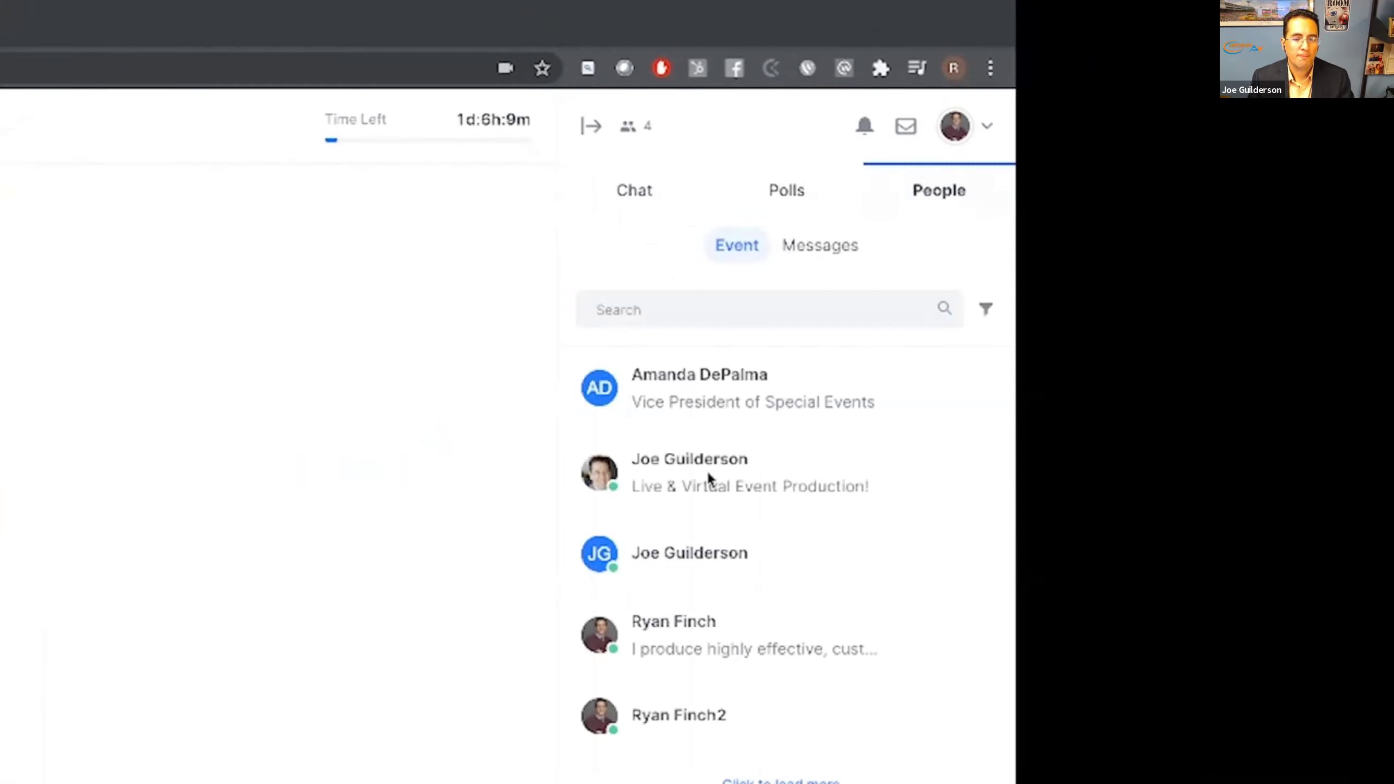
{"action": "left_click", "coordinate": [670, 462]}
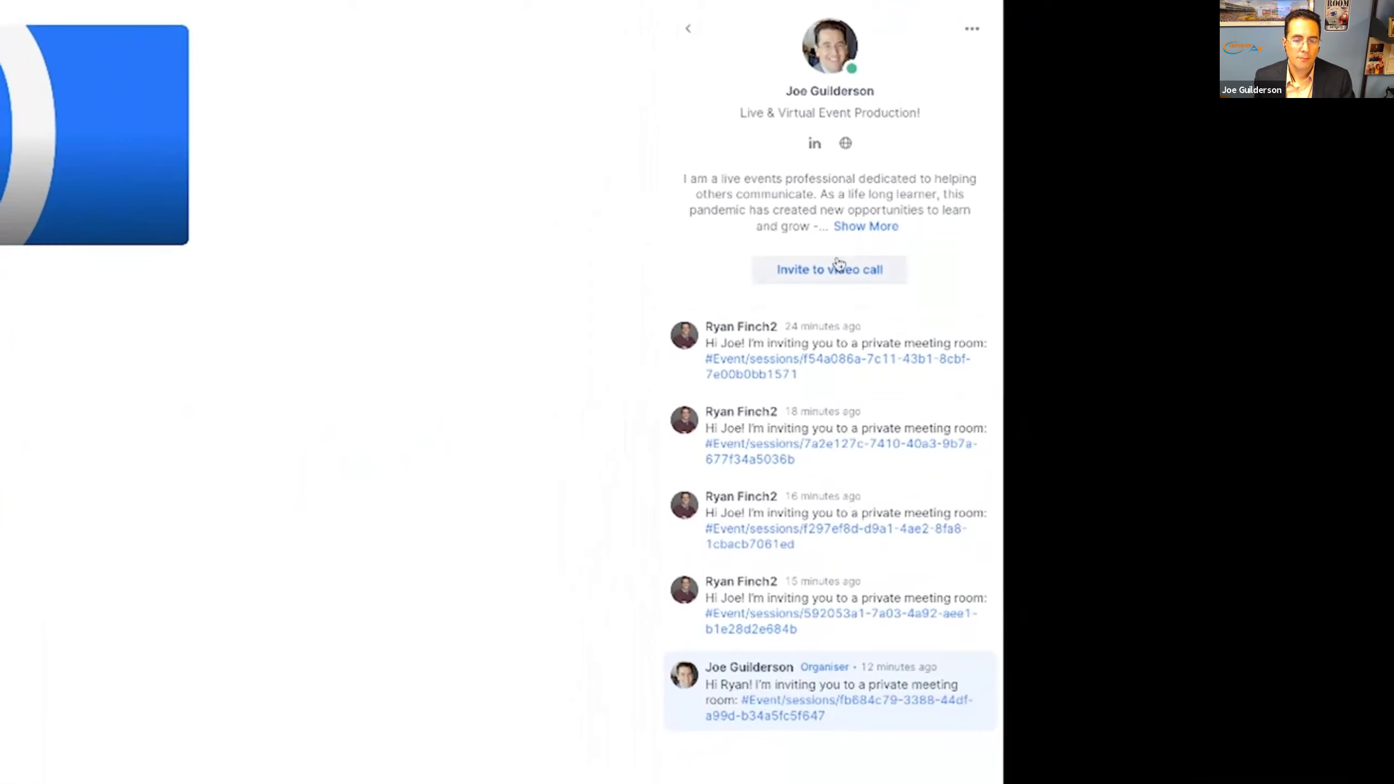
{"action": "left_click", "coordinate": [831, 271]}
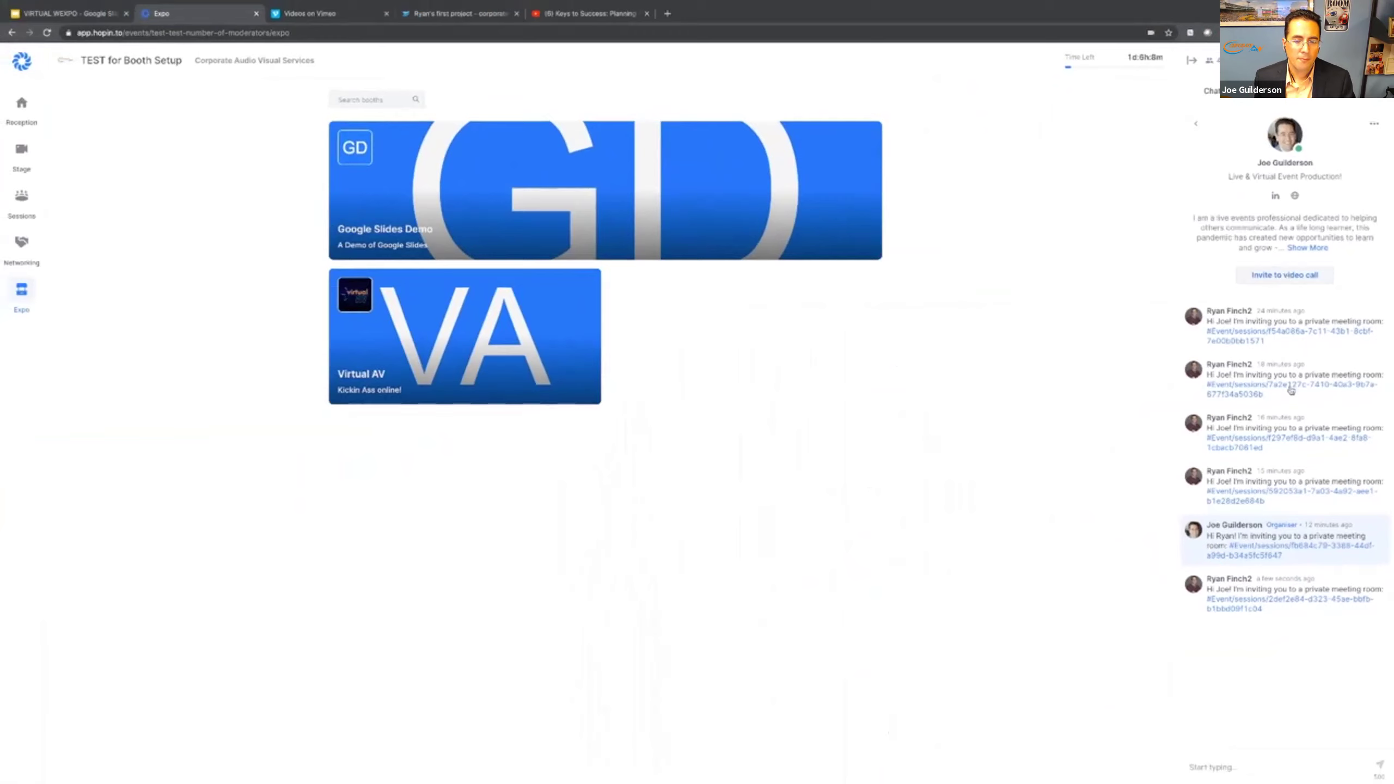
{"action": "left_click", "coordinate": [1233, 610]}
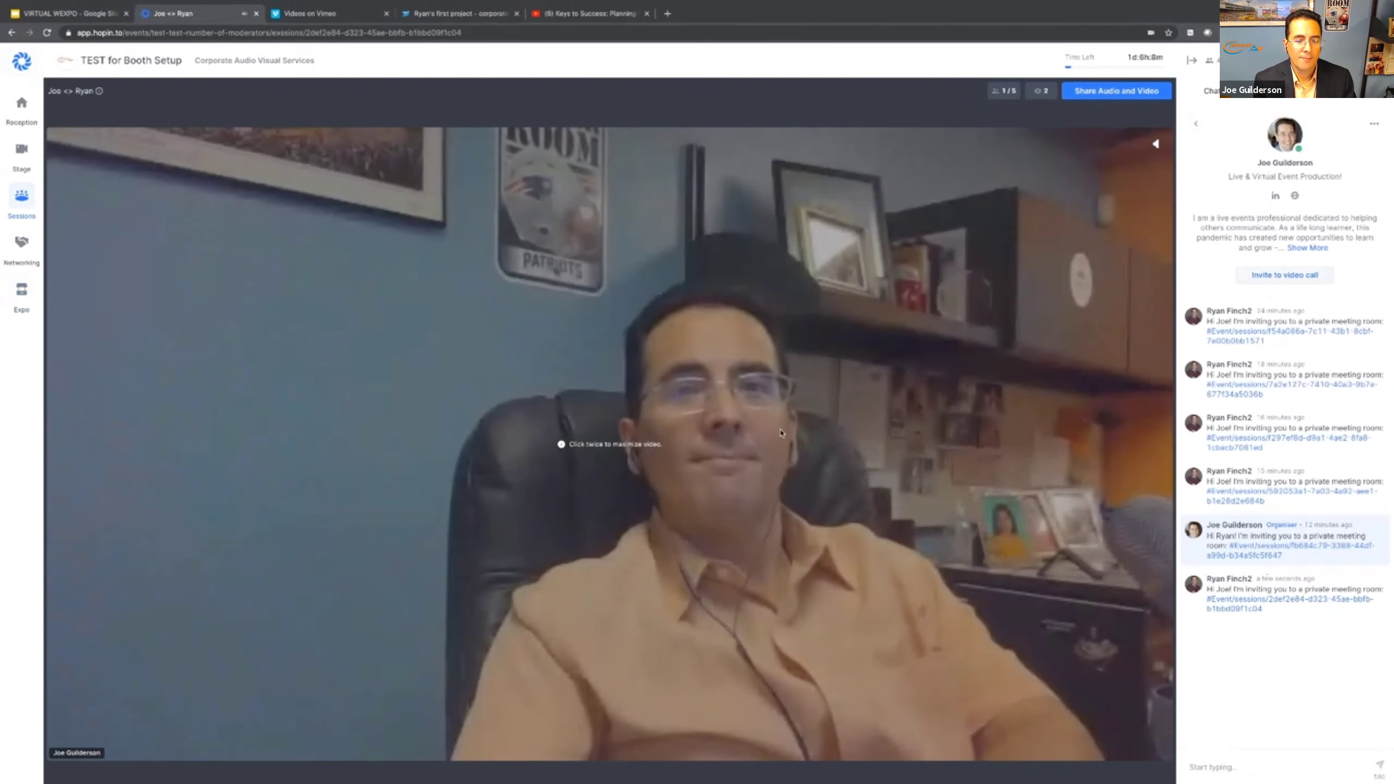
Step: Mute the other participant's audio and join the private call with own audio and video
{"action": "left_click", "coordinate": [1156, 145]}
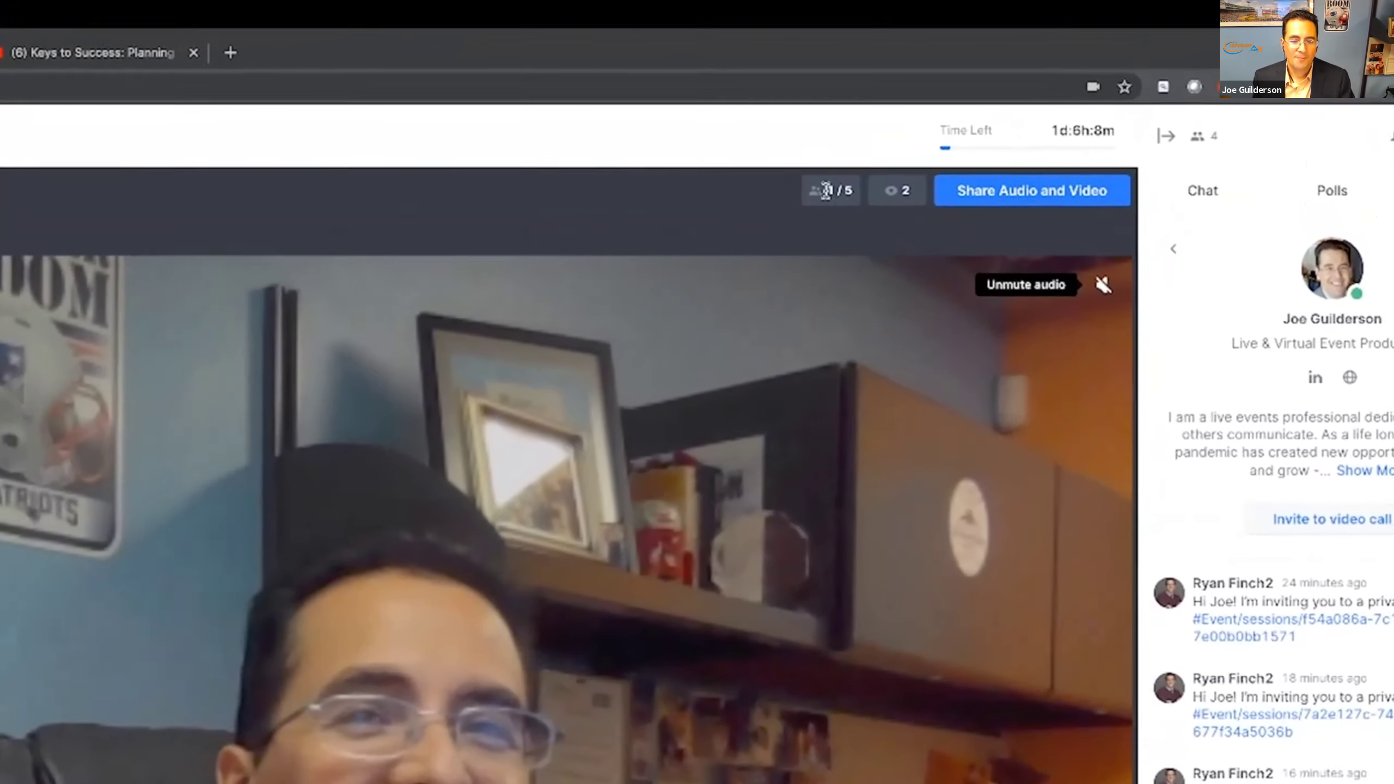
{"action": "double_click", "coordinate": [829, 190]}
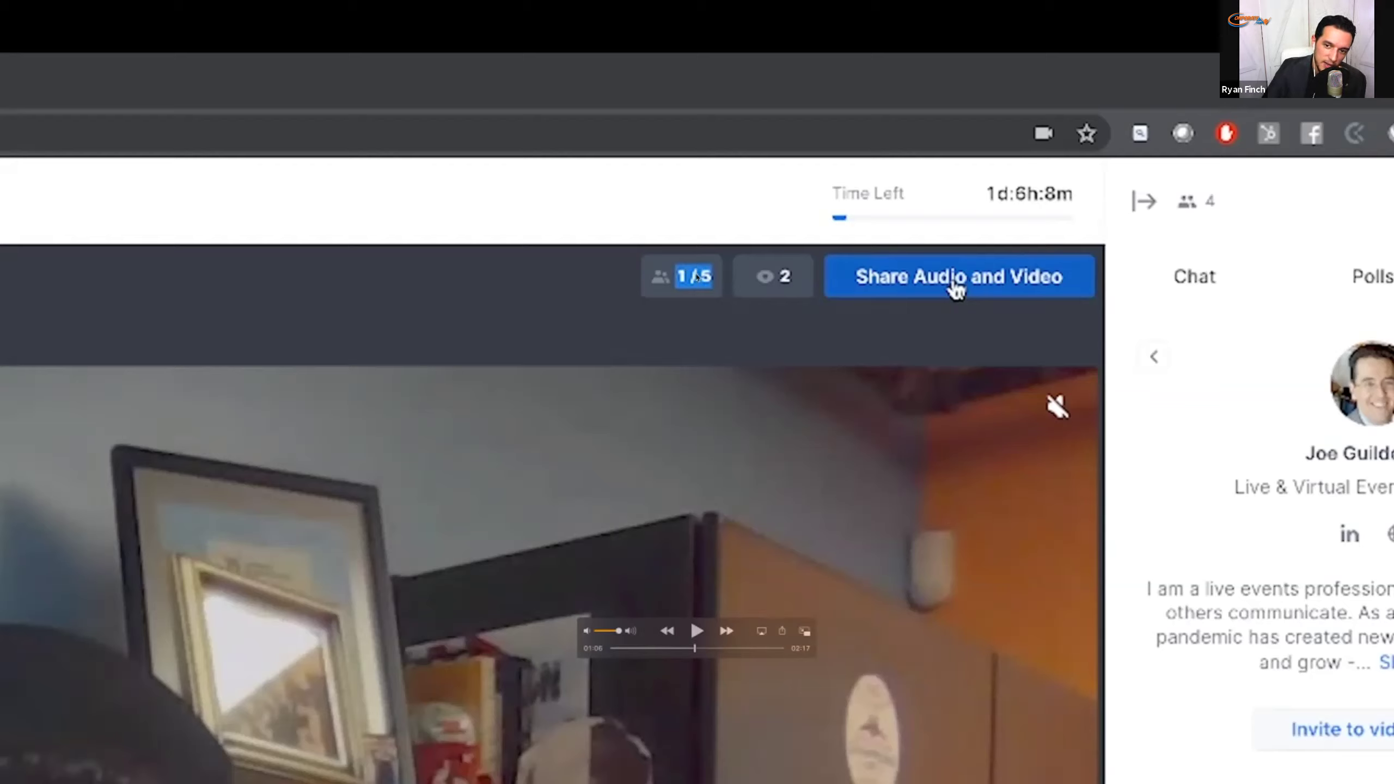
{"action": "left_click", "coordinate": [697, 632]}
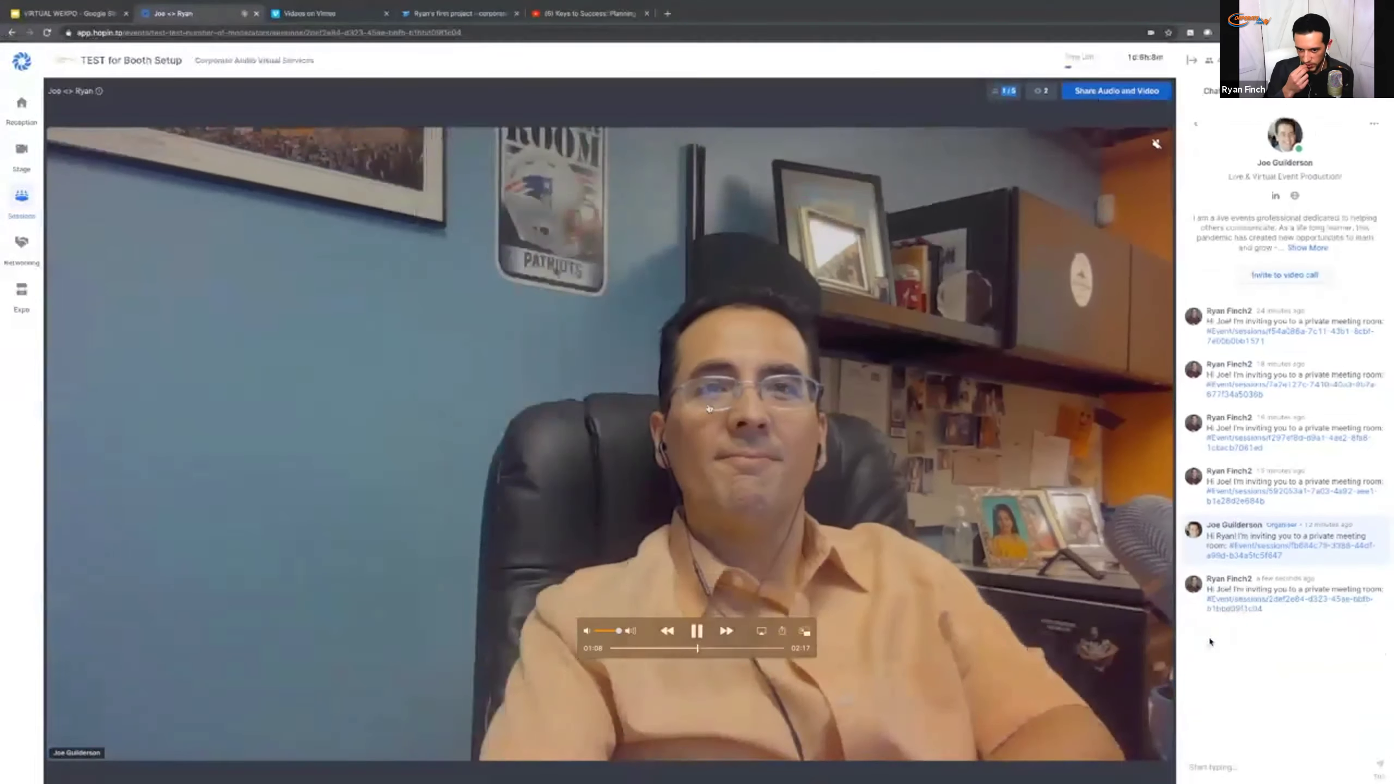
{"action": "left_click", "coordinate": [1075, 116]}
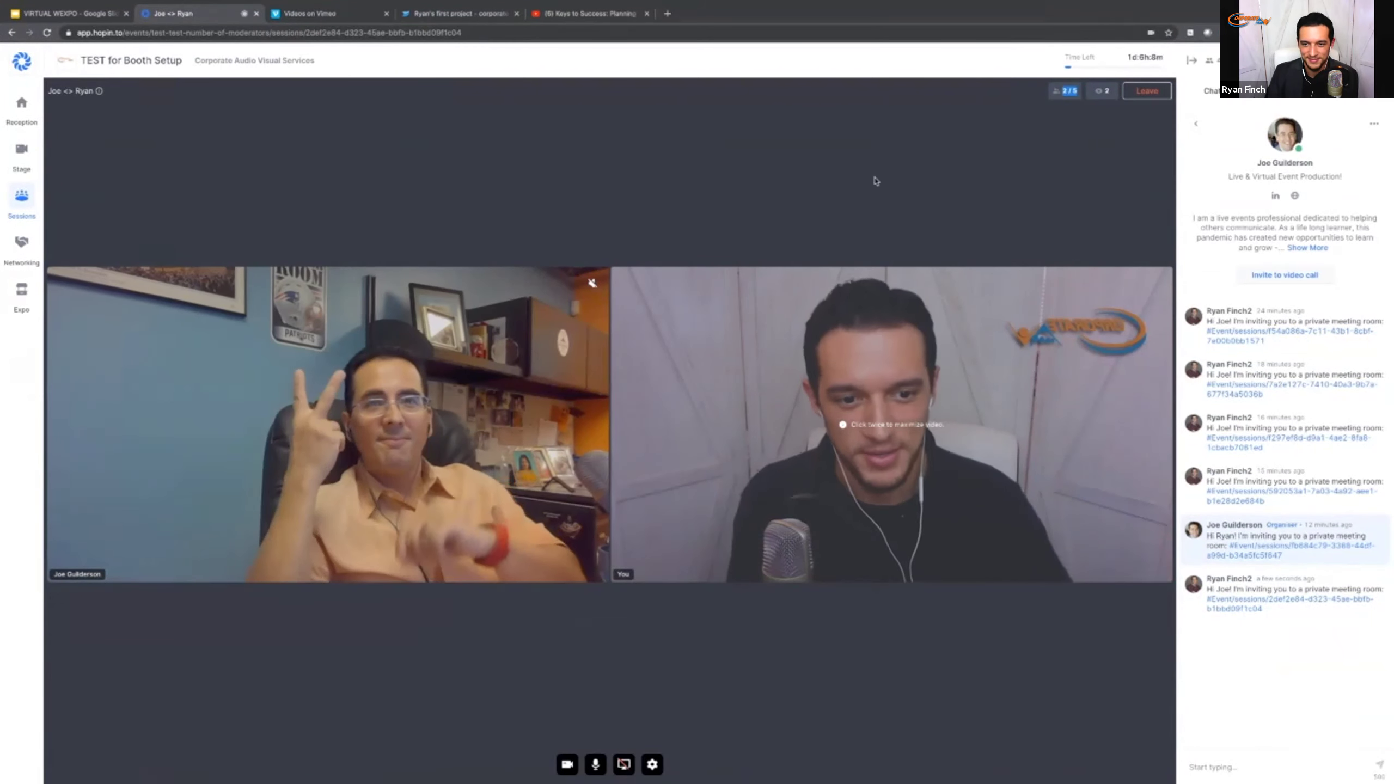
Step: Highlight the full web address of the private meeting session
{"action": "left_click", "coordinate": [988, 32]}
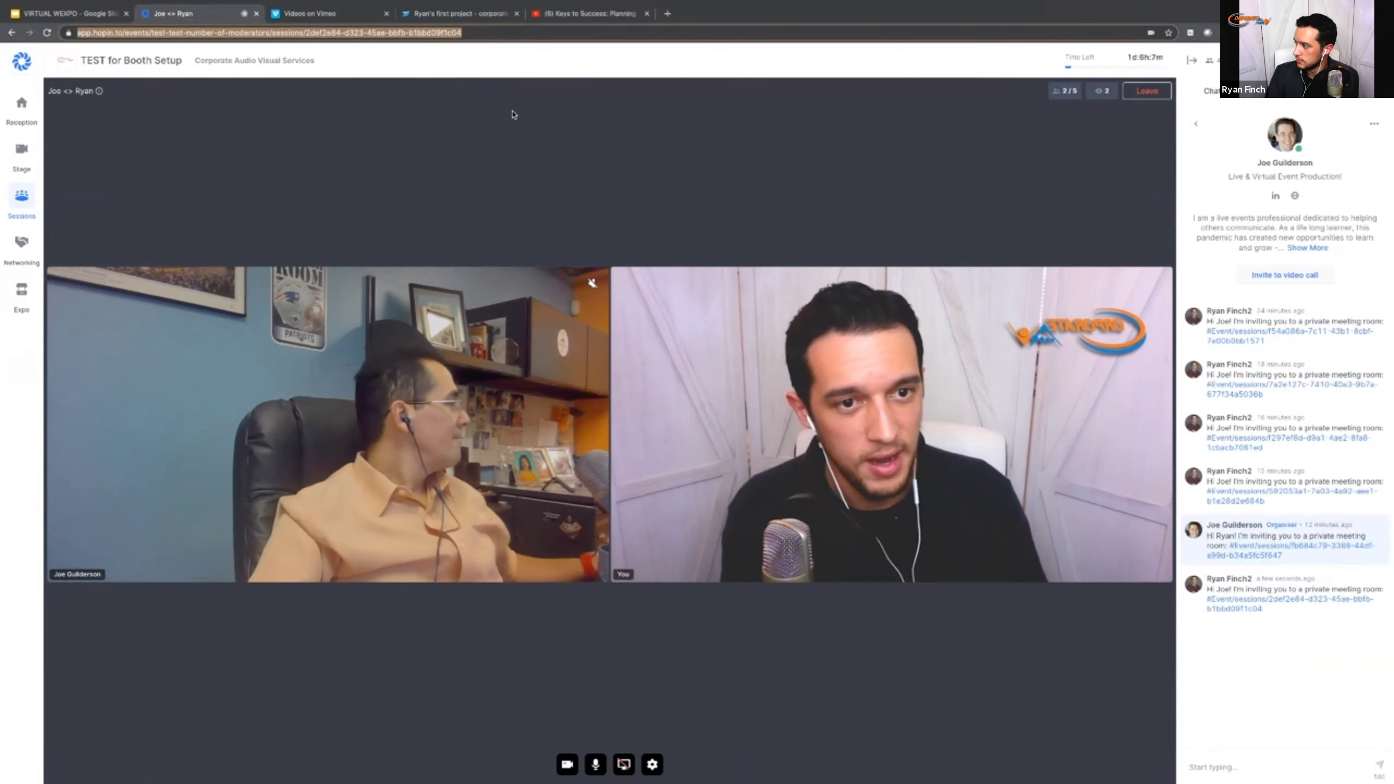
{"action": "left_click", "coordinate": [1195, 123]}
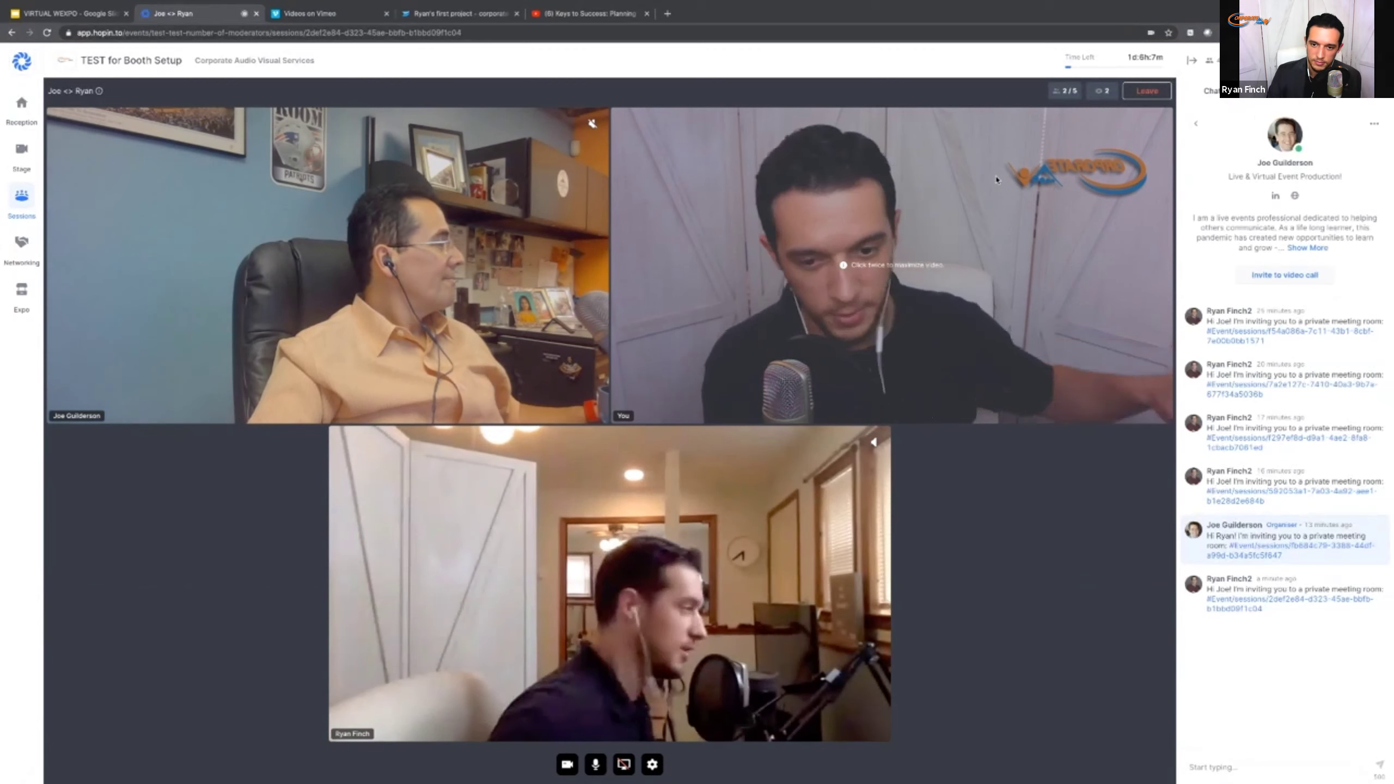
Step: Maximize the third participant's video in the call, and put the event organiser's video in its place
{"action": "double_click", "coordinate": [700, 531]}
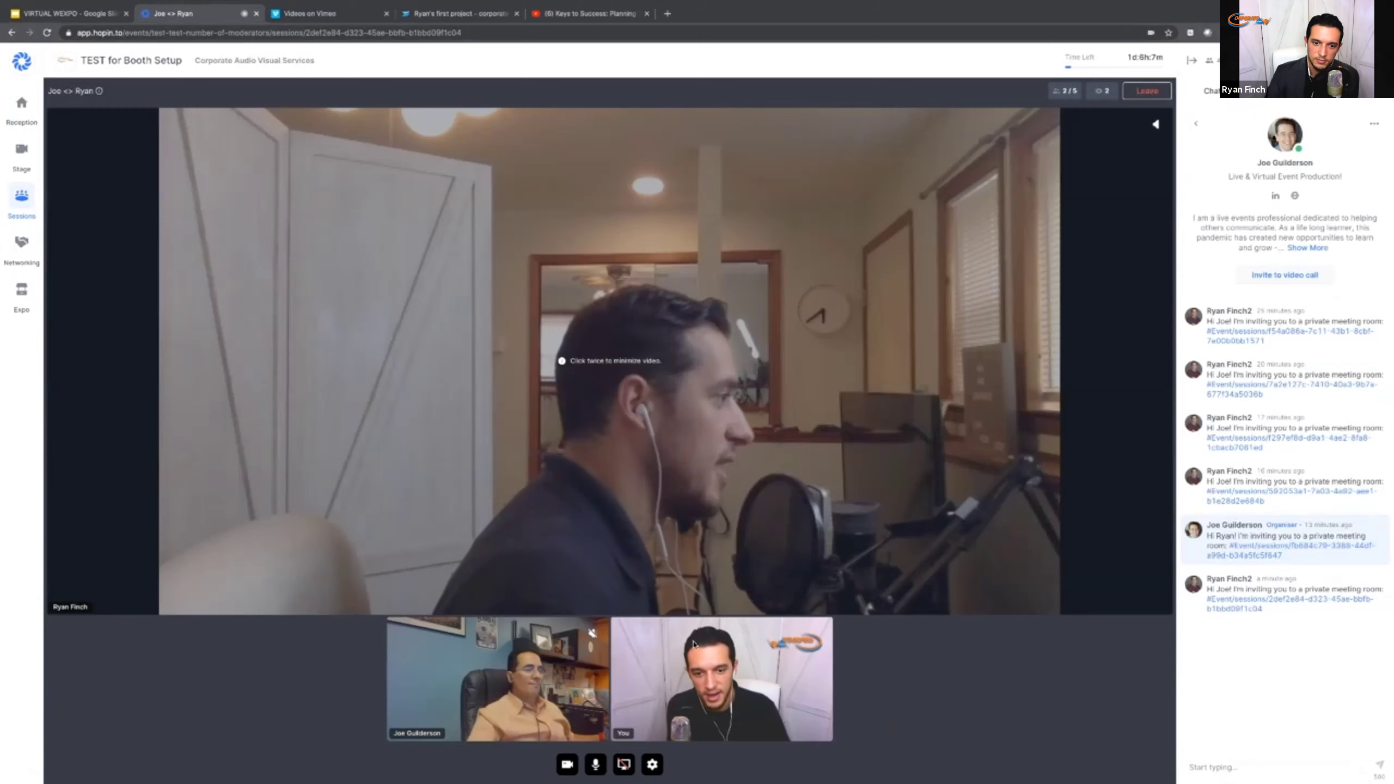
{"action": "double_click", "coordinate": [542, 647]}
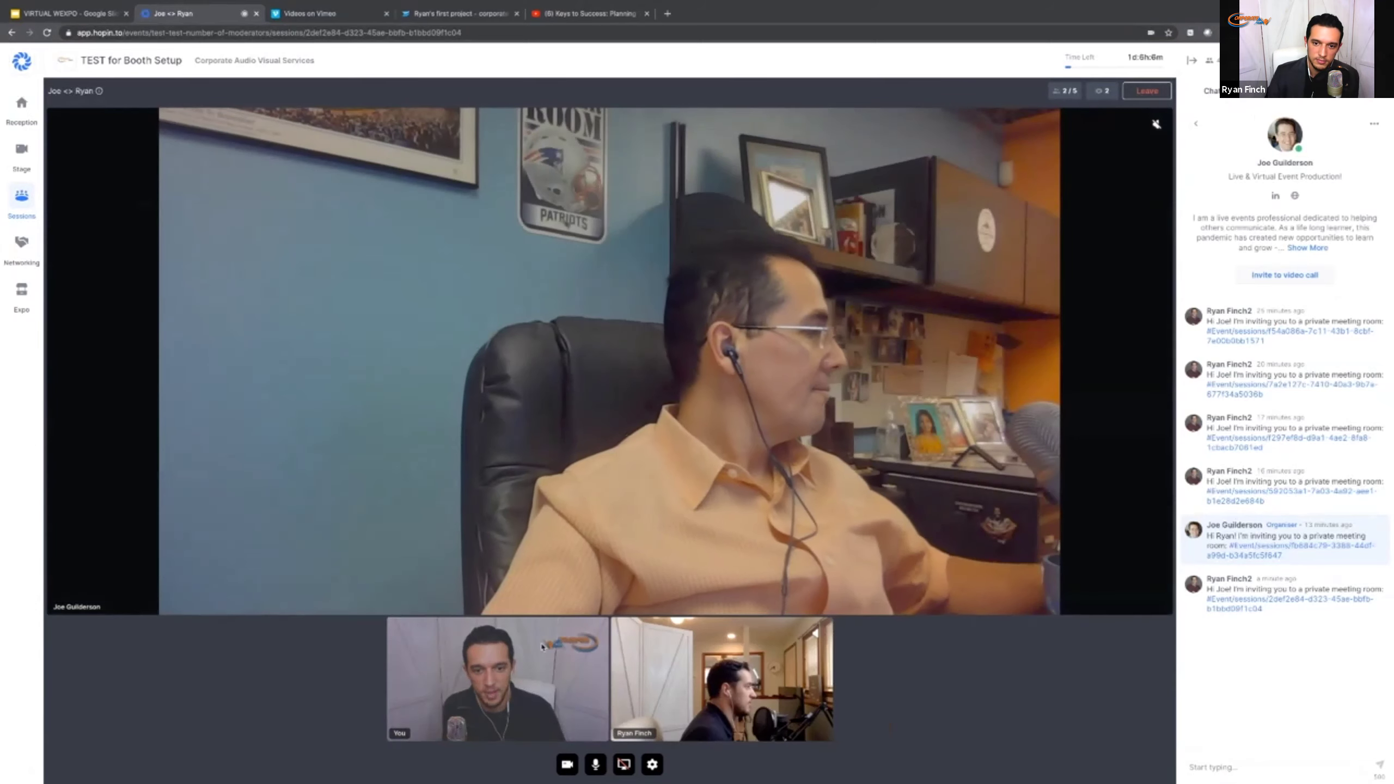
Step: Share the entire Screen 1 in the call with the screenshare enlarged, and stop sharing
{"action": "left_click", "coordinate": [624, 765]}
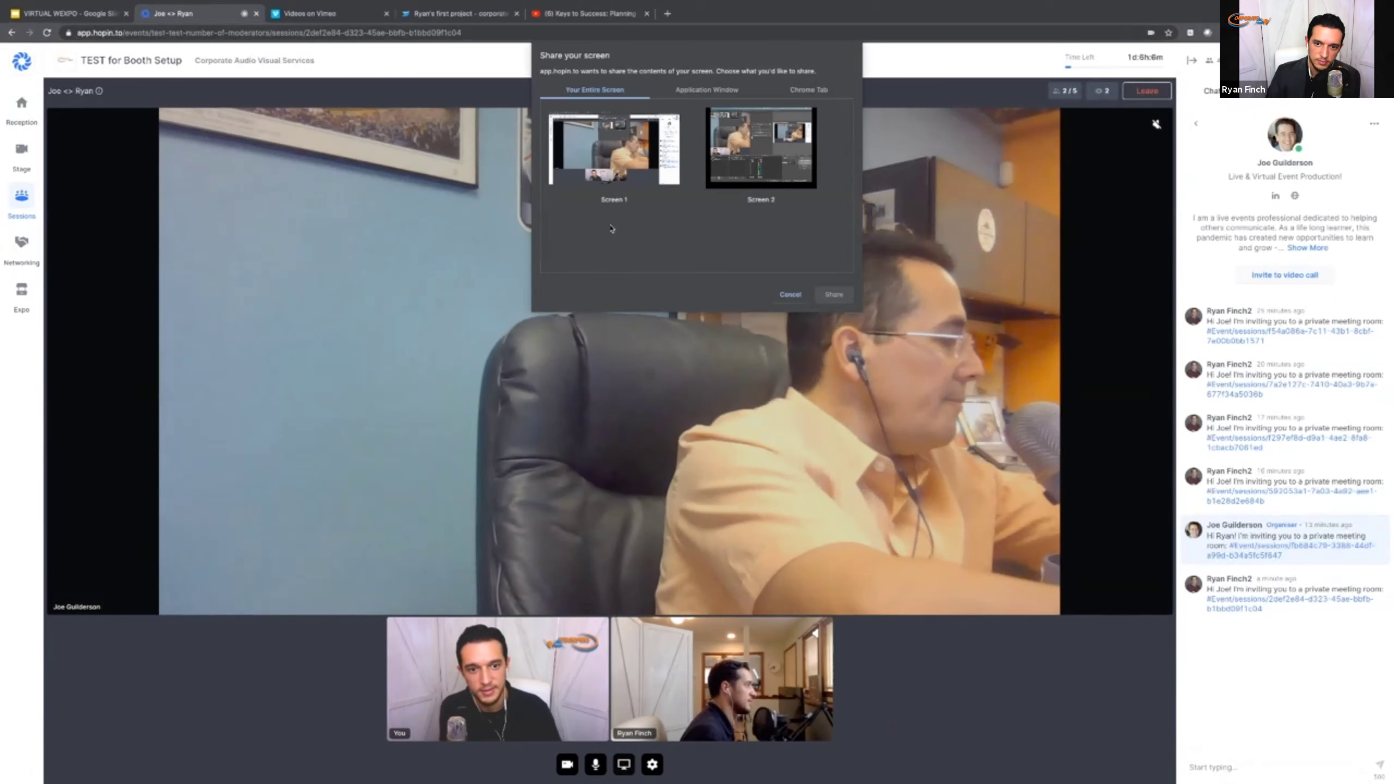
{"action": "left_click", "coordinate": [628, 175]}
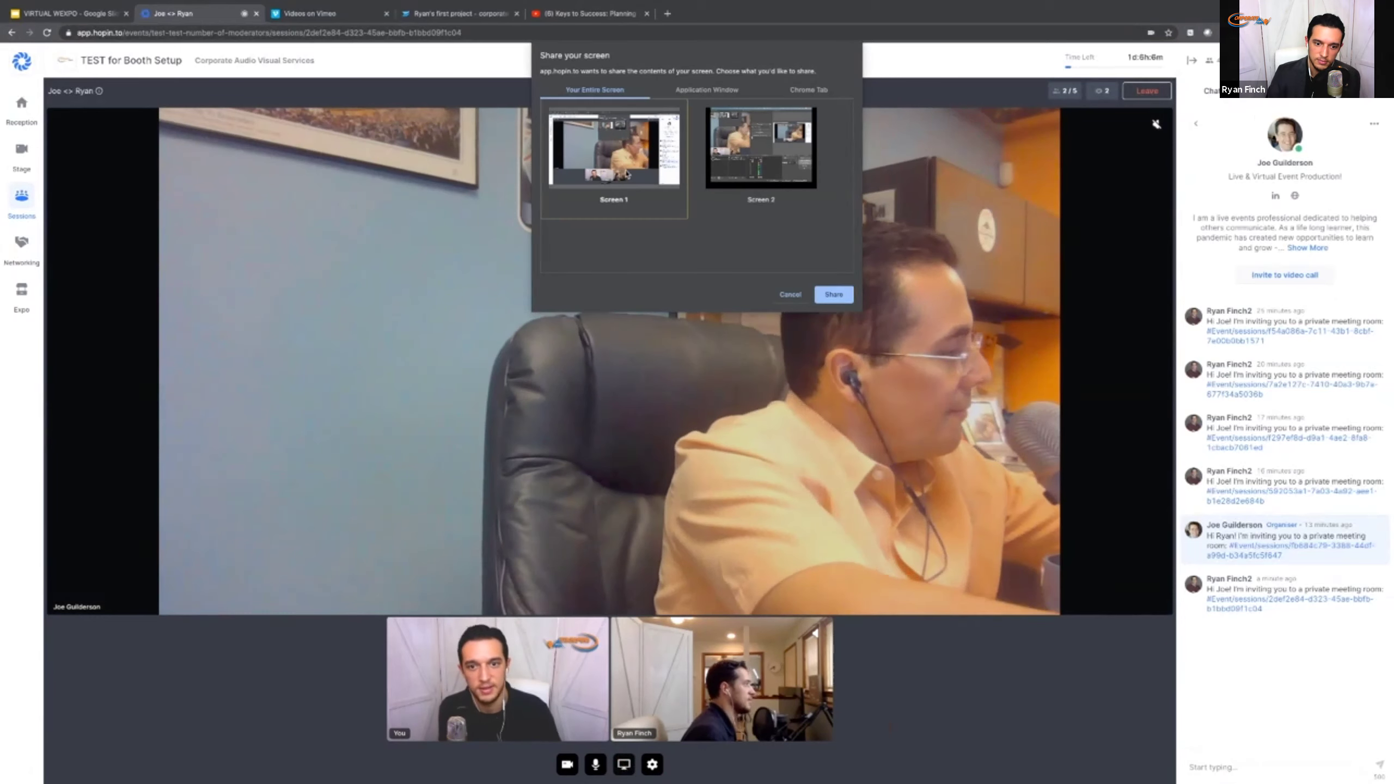
{"action": "left_click", "coordinate": [834, 295]}
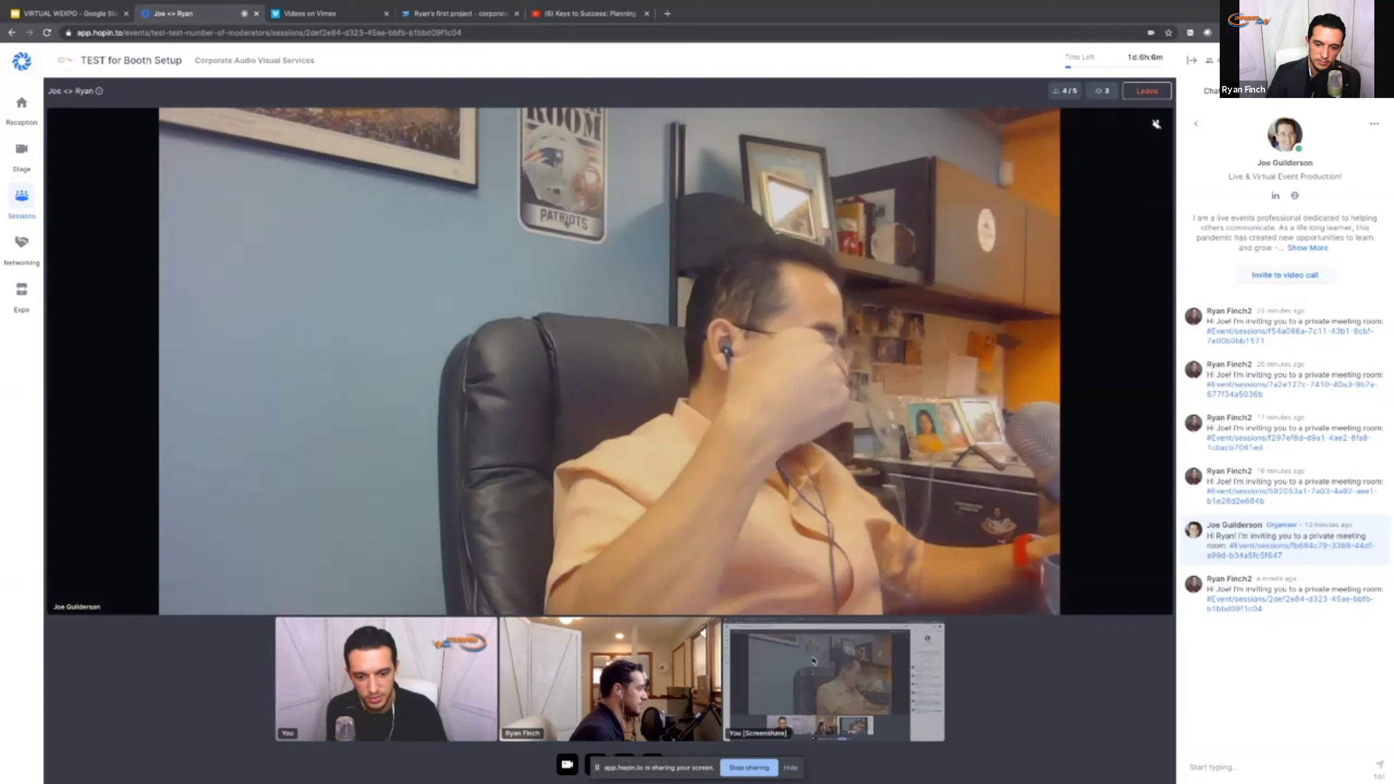
{"action": "left_click", "coordinate": [814, 661]}
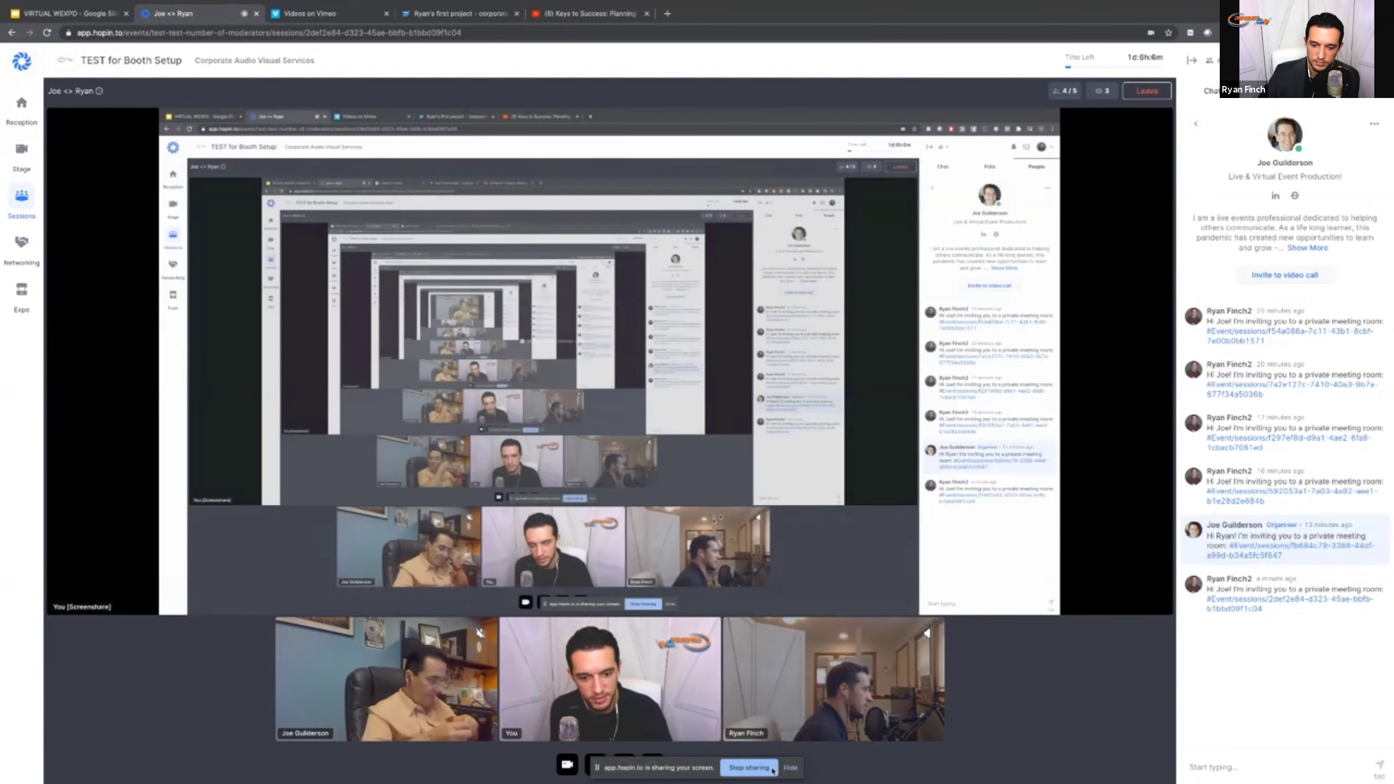
{"action": "left_click", "coordinate": [773, 768]}
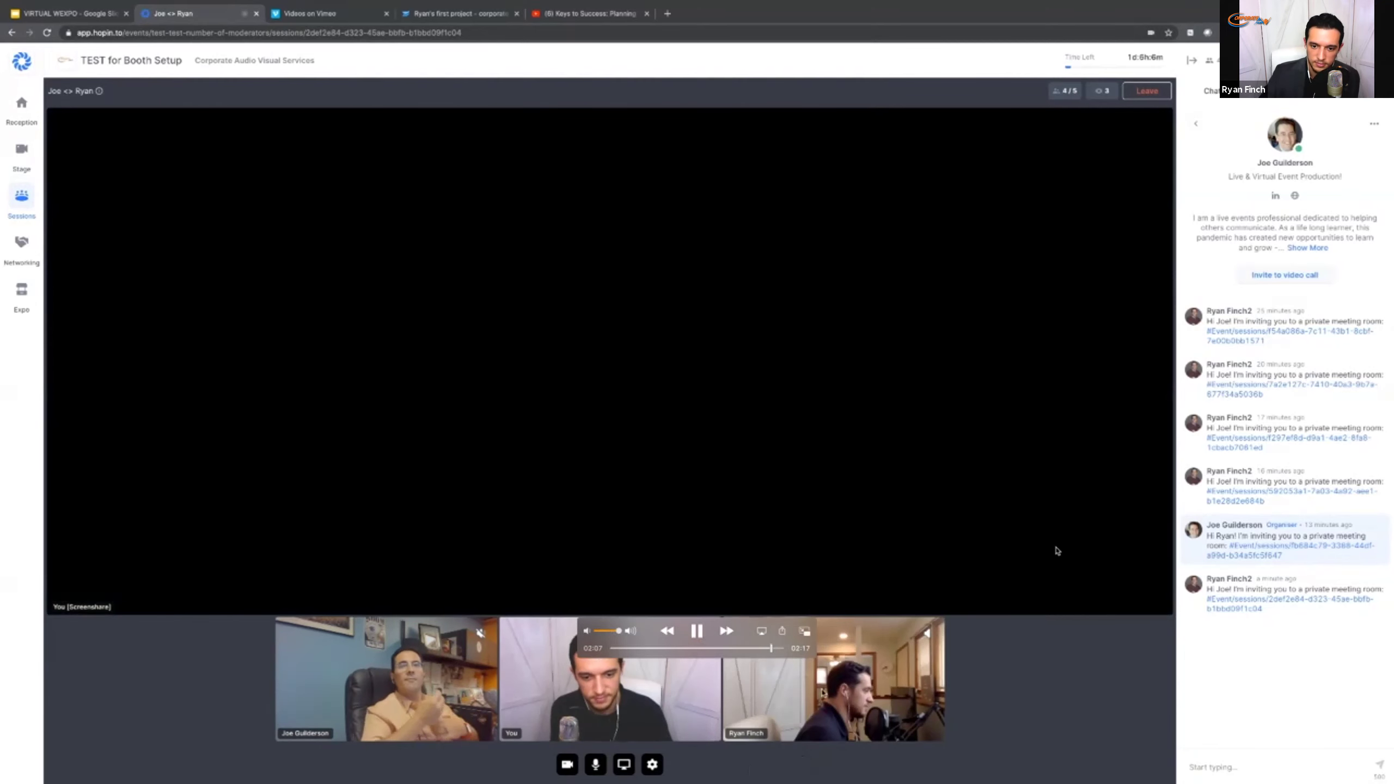